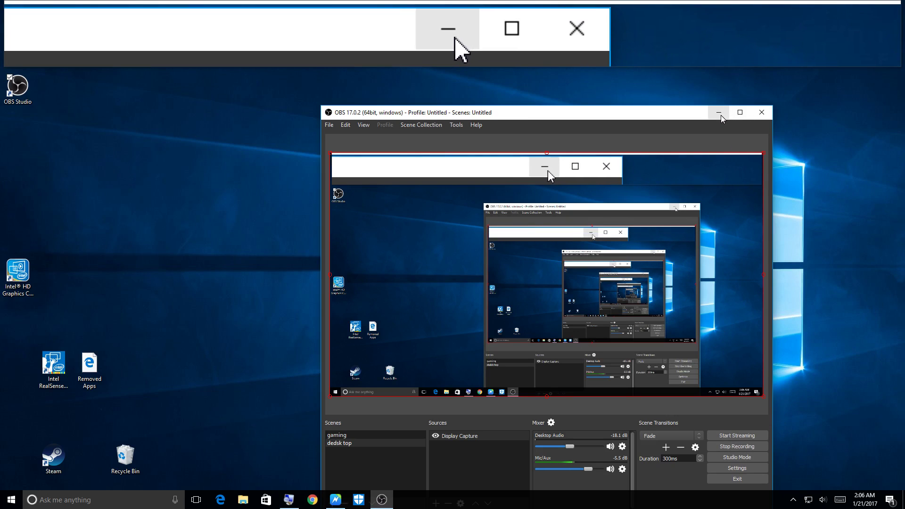
# Step: Minimize the OBS window to clear the desktop
pyautogui.click(718, 113)
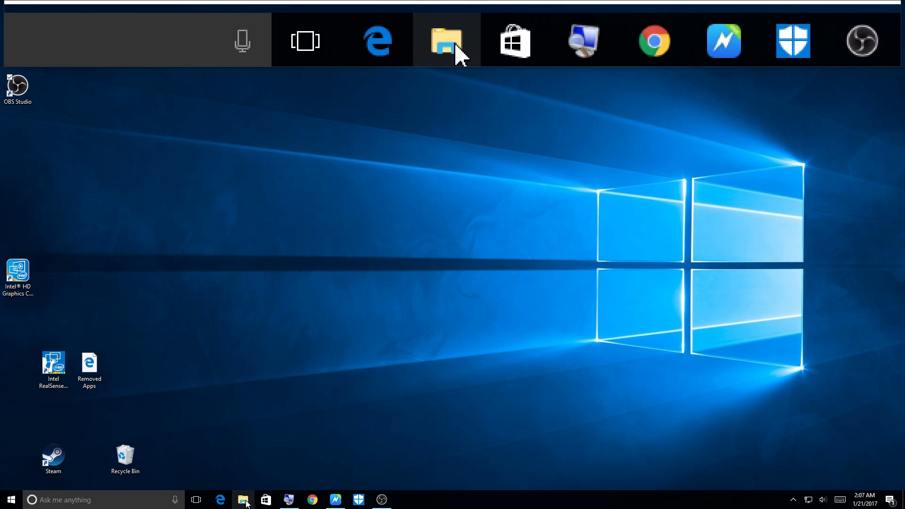
# Step: Open File Explorer on Quick access from the taskbar, then close it
pyautogui.click(245, 501)
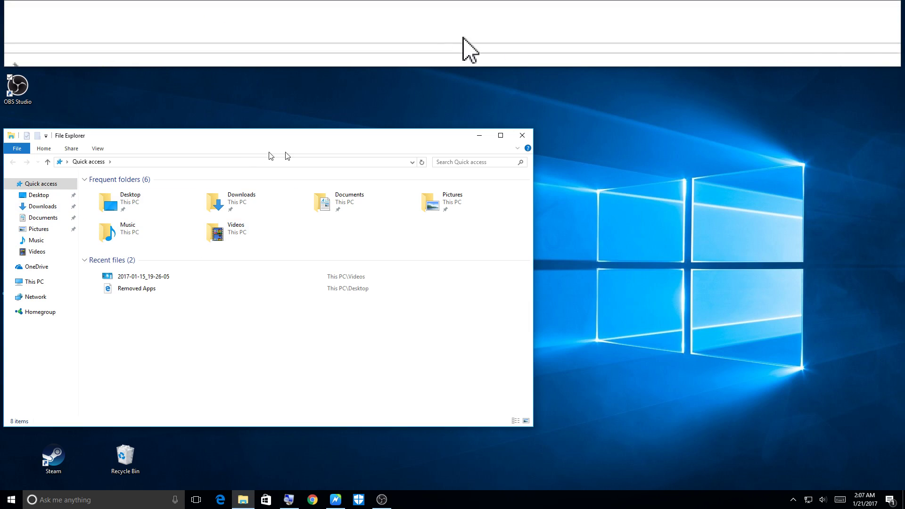
pyautogui.click(521, 137)
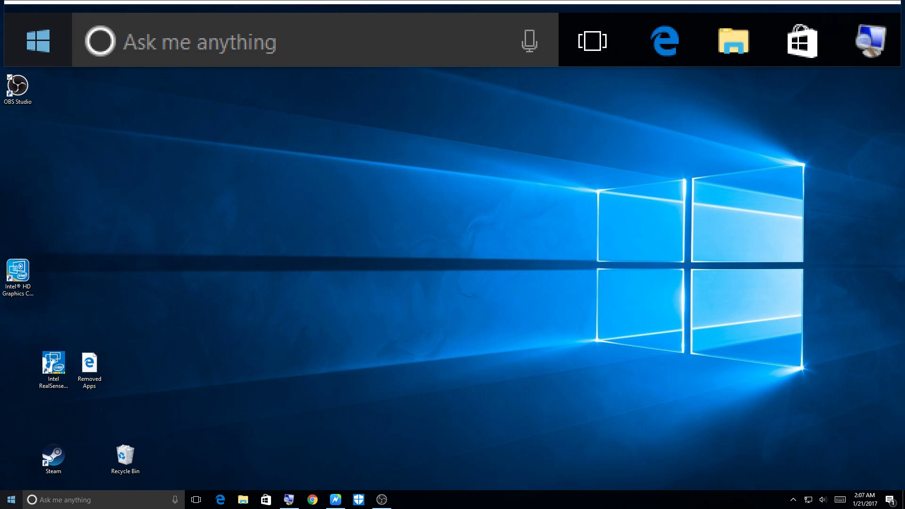
# Step: Open Control Panel from the Start button's Win+X menu
pyautogui.rightClick(11, 502)
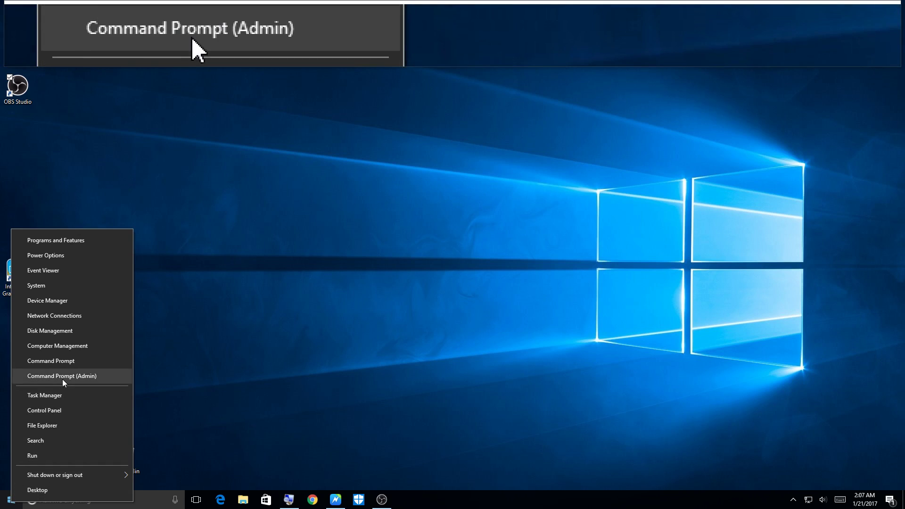
pyautogui.click(66, 414)
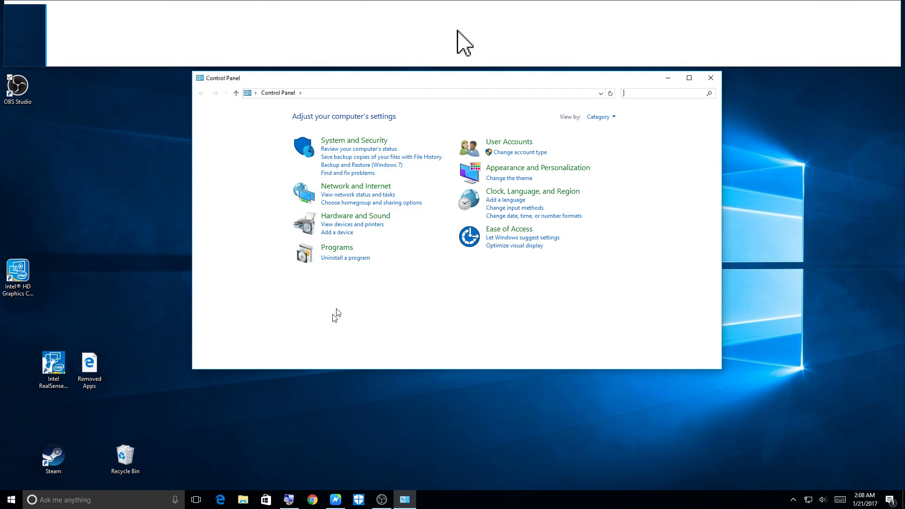
# Step: Open 'Uninstall a program' and scroll down through the Programs and Features list
pyautogui.click(351, 258)
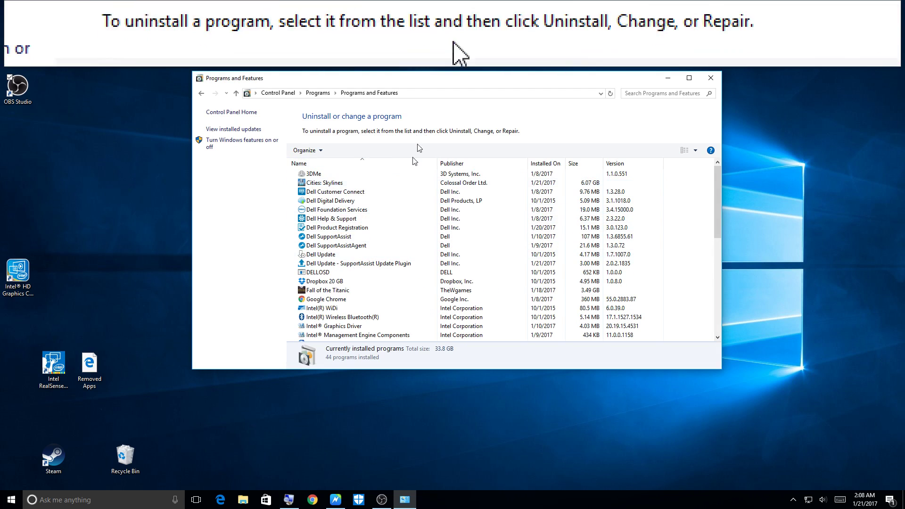
pyautogui.scroll(-4, 405, 231)
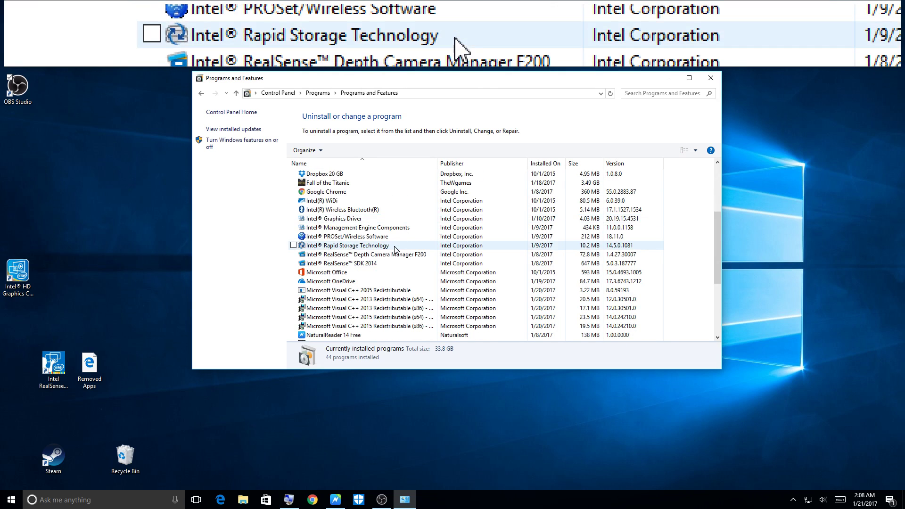
pyautogui.scroll(-1, 395, 249)
pyautogui.scroll(-1, 391, 263)
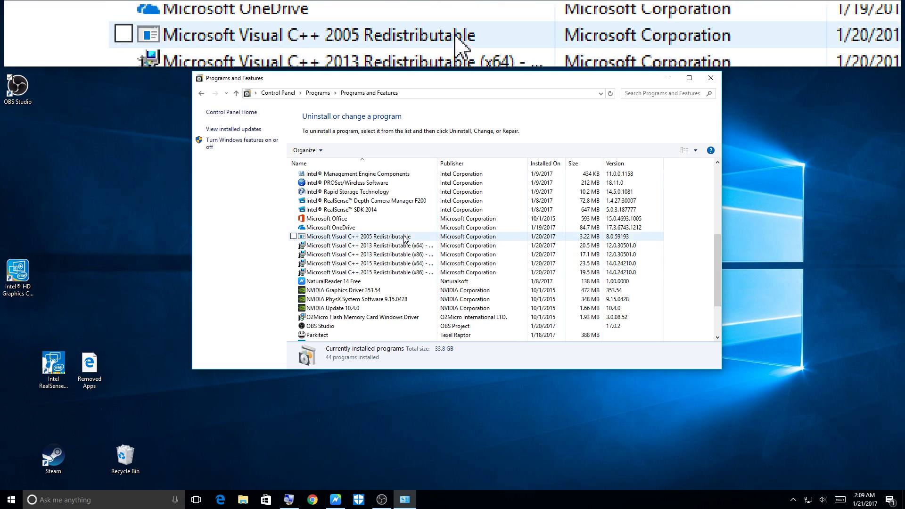
pyautogui.scroll(-1, 387, 265)
pyautogui.scroll(-1, 388, 266)
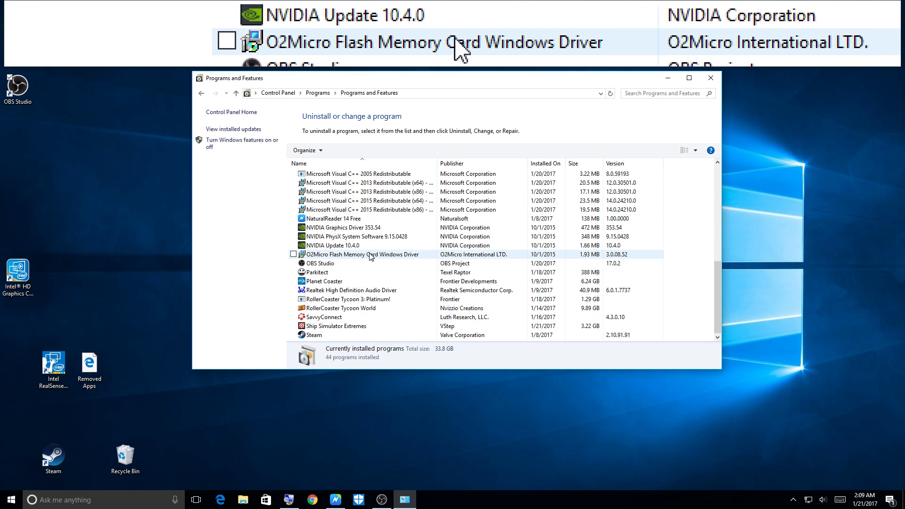
pyautogui.scroll(1, 369, 254)
pyautogui.scroll(6, 369, 254)
pyautogui.scroll(-4, 396, 263)
pyautogui.scroll(5, 401, 266)
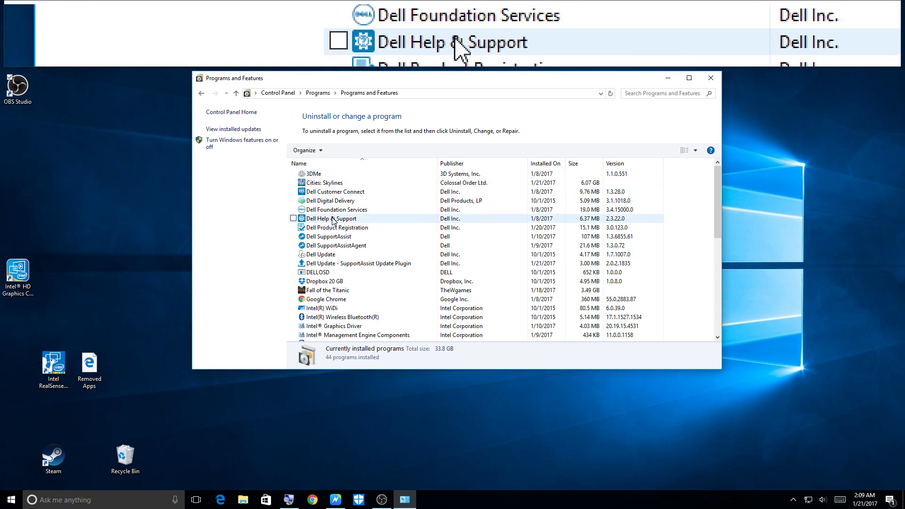
pyautogui.scroll(-1, 332, 226)
pyautogui.scroll(-1, 332, 226)
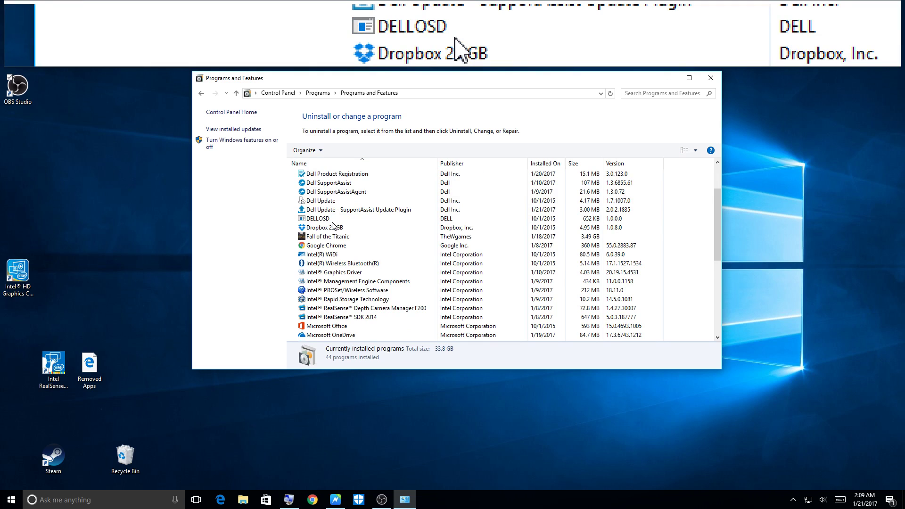
pyautogui.scroll(-1, 333, 226)
pyautogui.scroll(-1, 332, 226)
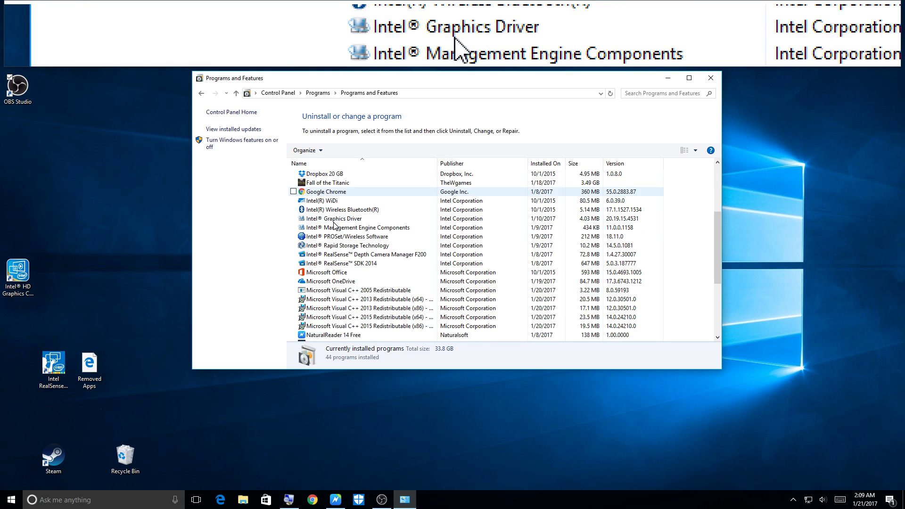
pyautogui.scroll(-1, 333, 230)
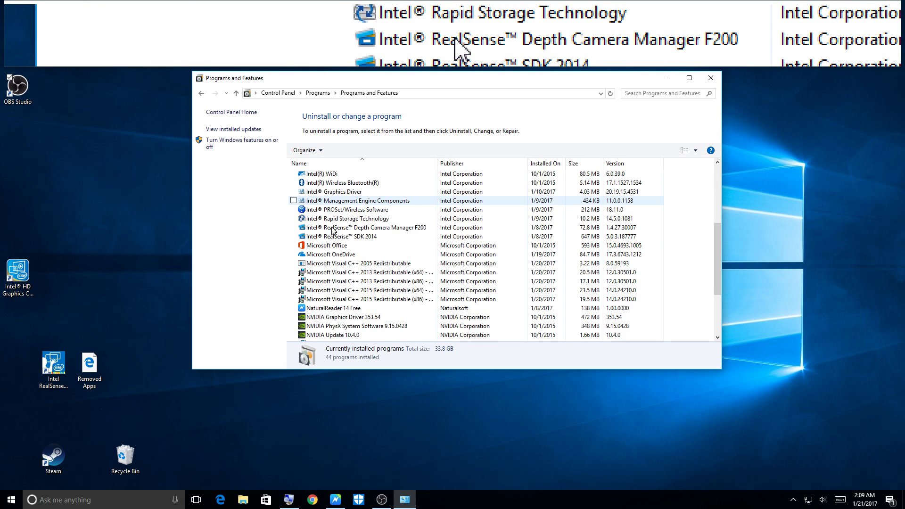
pyautogui.scroll(-1, 337, 225)
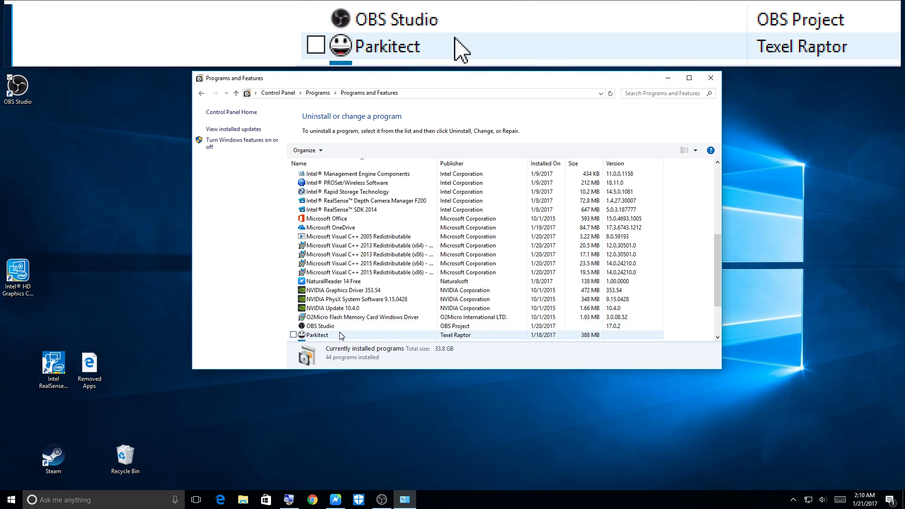
# Step: Scroll down to Steam at the bottom of the installed programs list, then back up
pyautogui.scroll(-1, 341, 335)
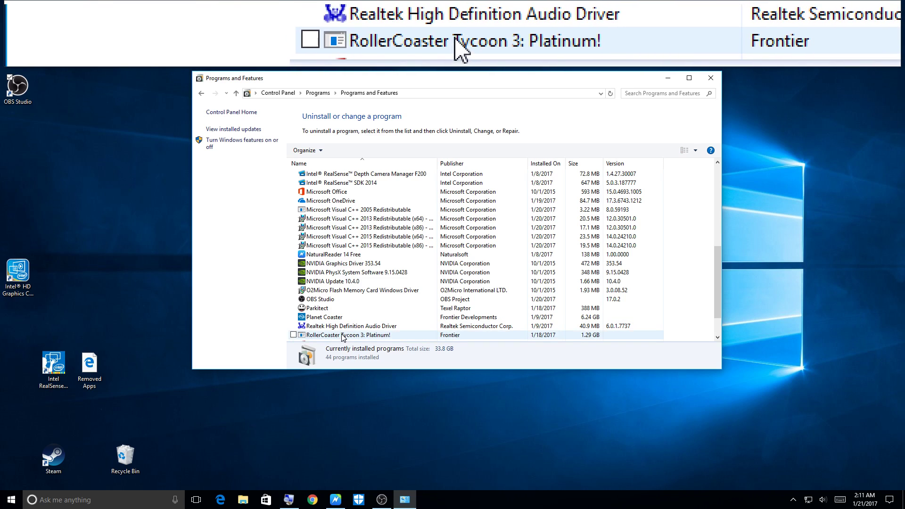
pyautogui.scroll(-1, 343, 336)
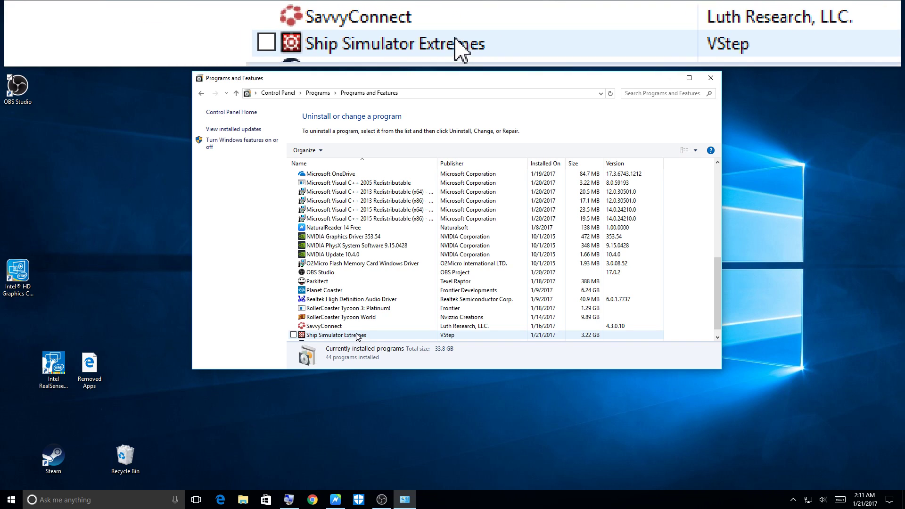
pyautogui.scroll(-1, 357, 336)
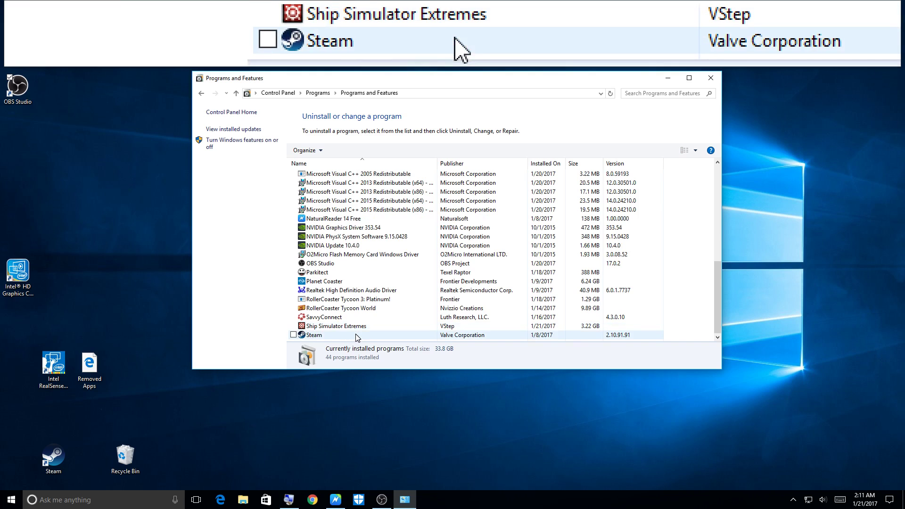
pyautogui.scroll(8, 357, 336)
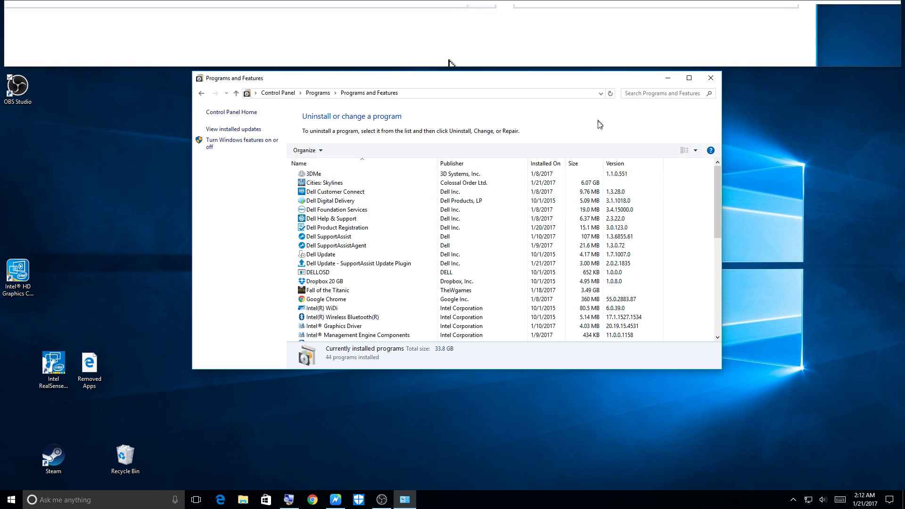
# Step: Close Programs and Features, browse the Start menu tiles and apps, and open Windows Defender
pyautogui.click(711, 76)
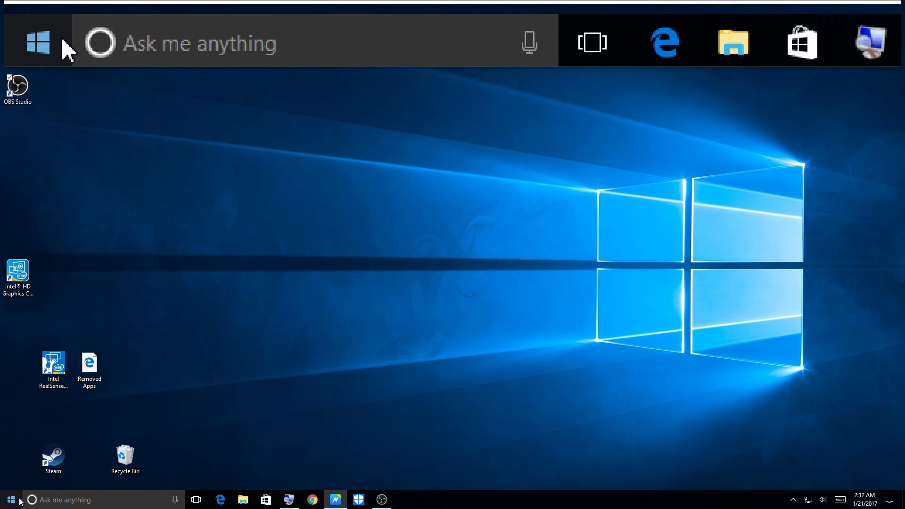
pyautogui.click(11, 502)
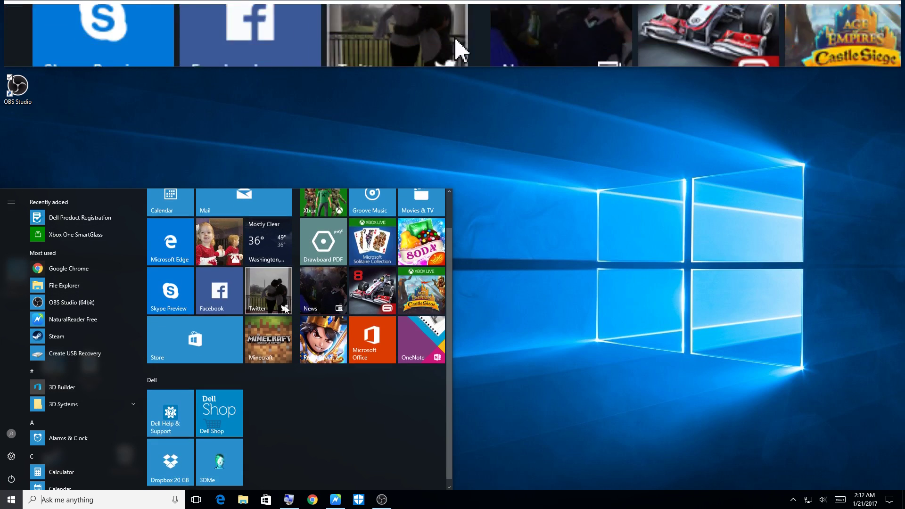
pyautogui.scroll(-1, 301, 340)
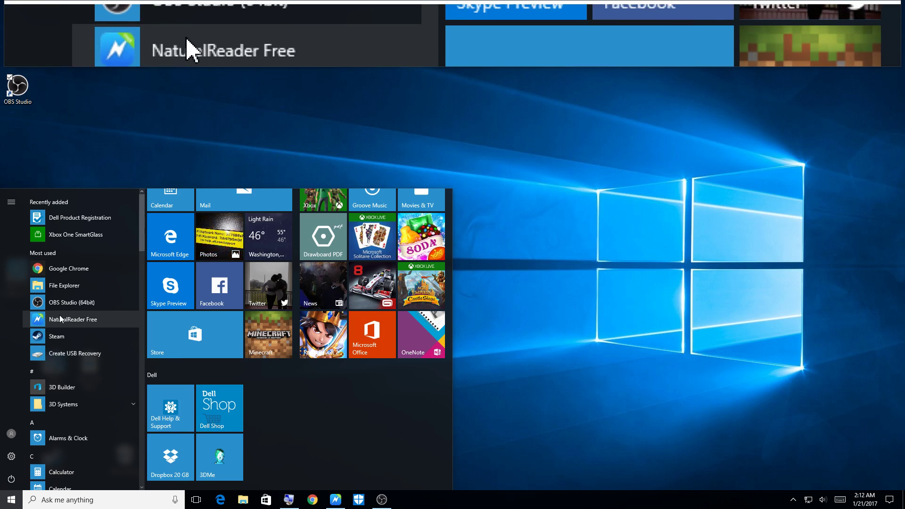
pyautogui.scroll(-7, 55, 283)
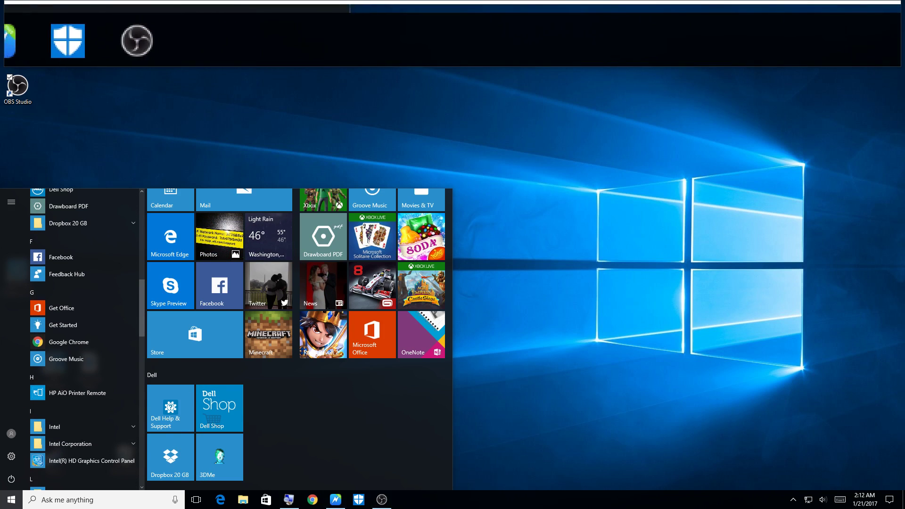
pyautogui.scroll(-4, 100, 306)
pyautogui.scroll(-8, 134, 353)
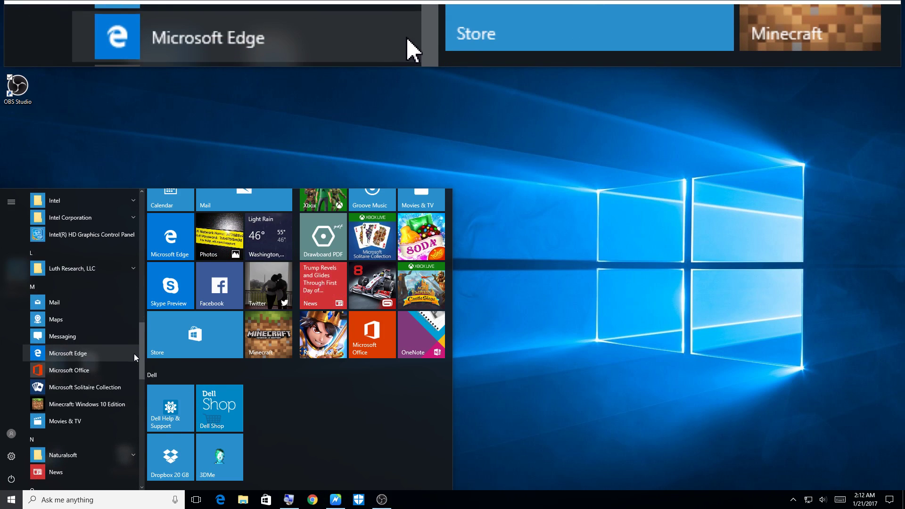
pyautogui.scroll(-4, 135, 356)
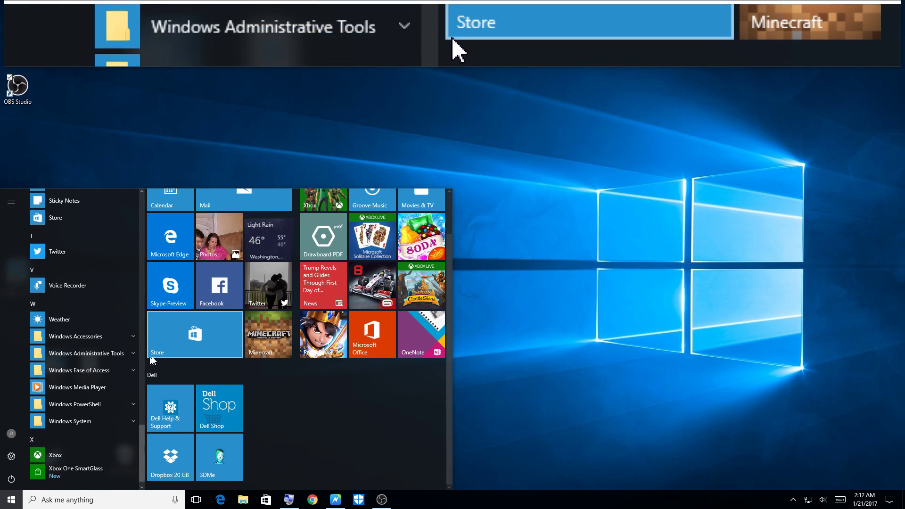
pyautogui.click(359, 500)
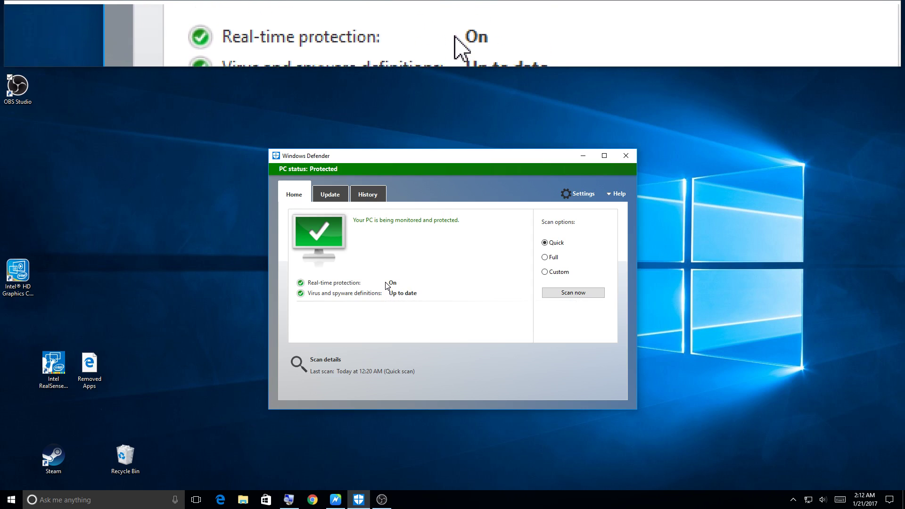
# Step: Check that Windows Defender reports Protected with real-time protection on, then close it
pyautogui.moveTo(391, 284)
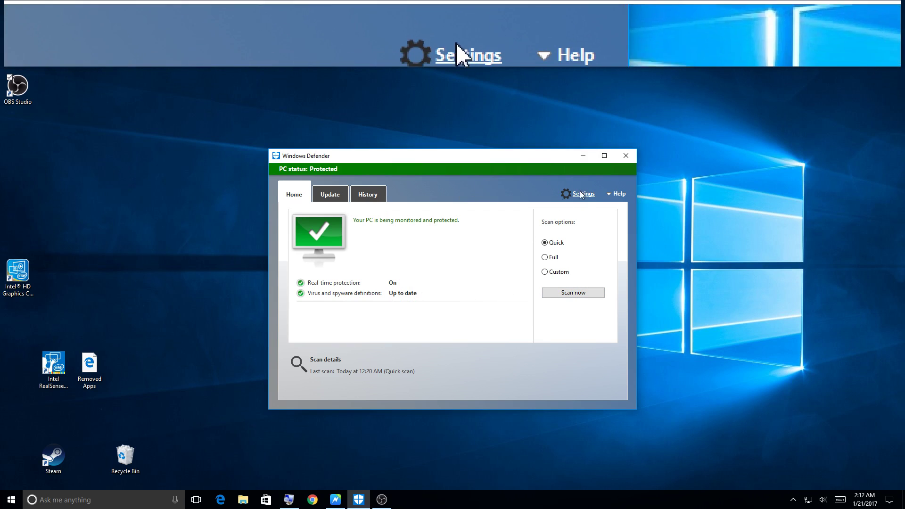
pyautogui.click(625, 156)
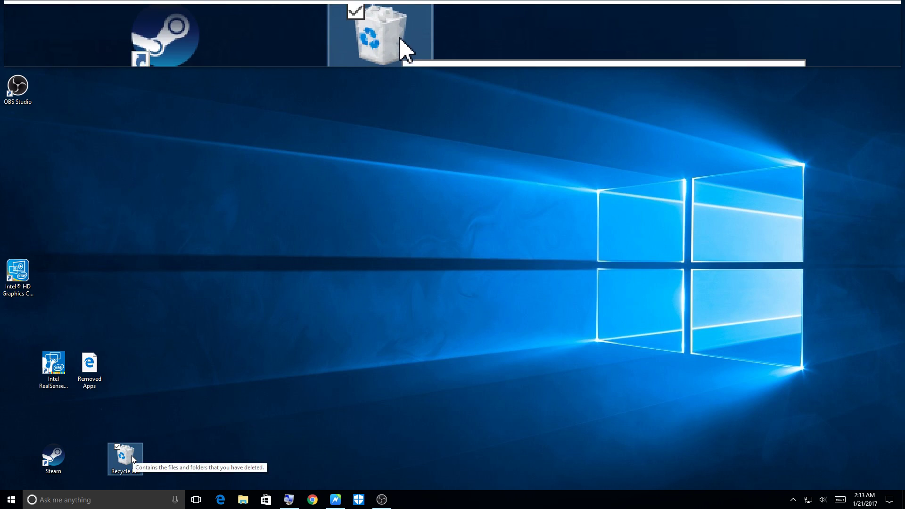
# Step: Open the Recycle Bin and permanently delete the OBS Studio shortcut, confirming with Yes
pyautogui.doubleClick(129, 458)
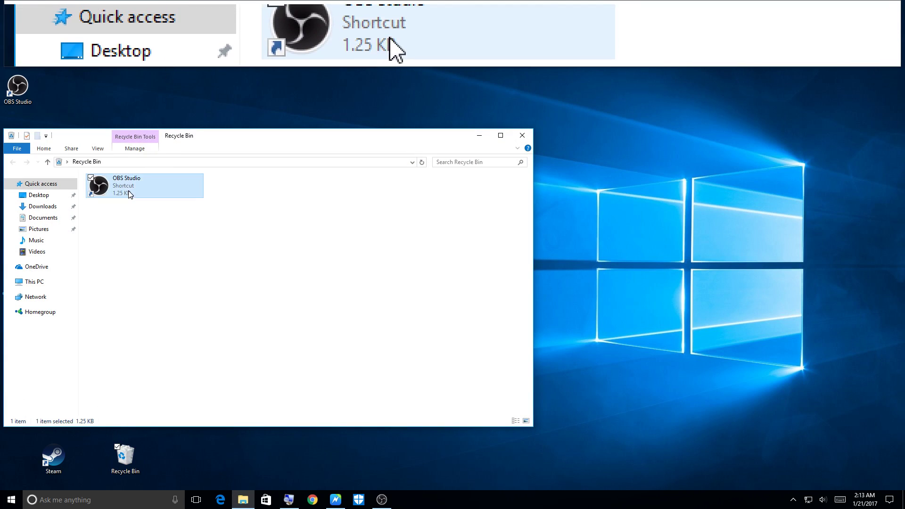
pyautogui.rightClick(128, 190)
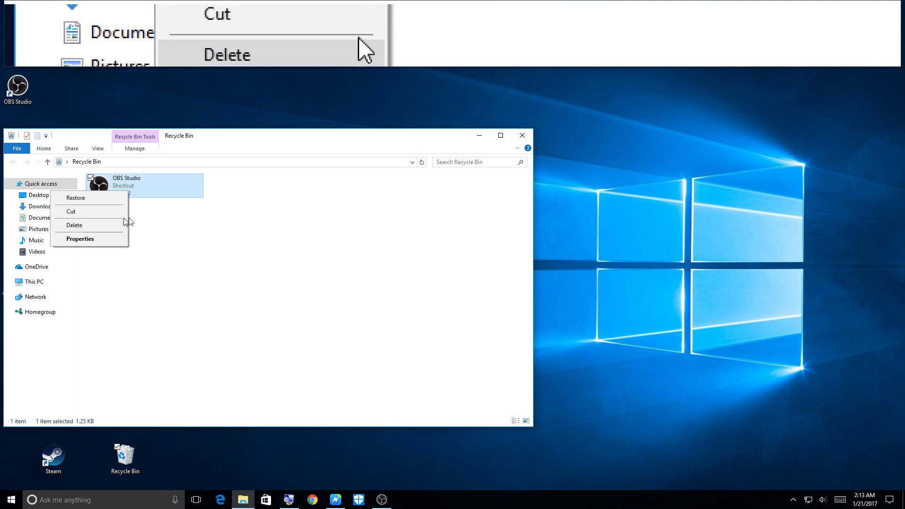
pyautogui.click(230, 228)
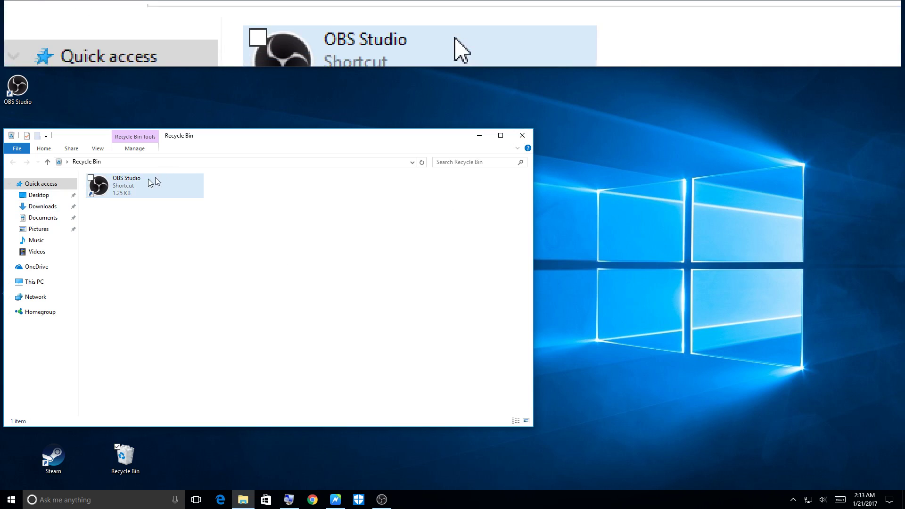
pyautogui.rightClick(137, 186)
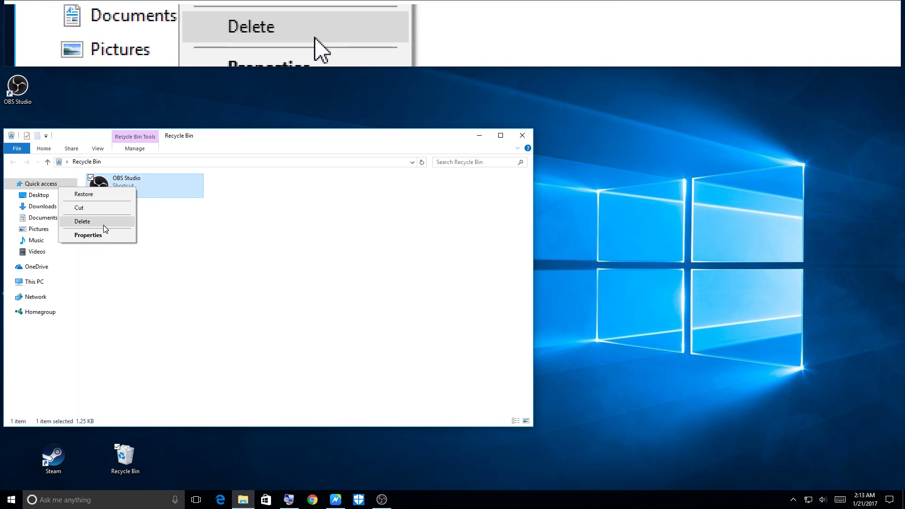
pyautogui.click(83, 222)
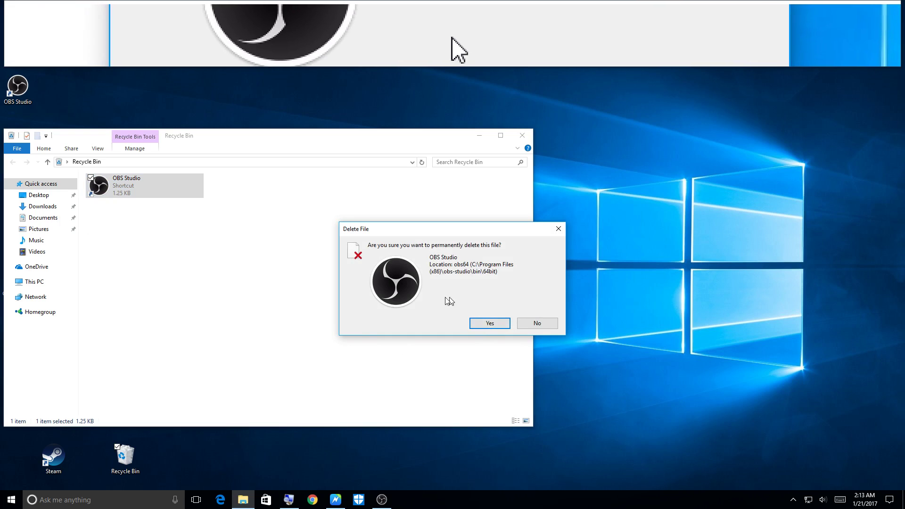
pyautogui.click(489, 324)
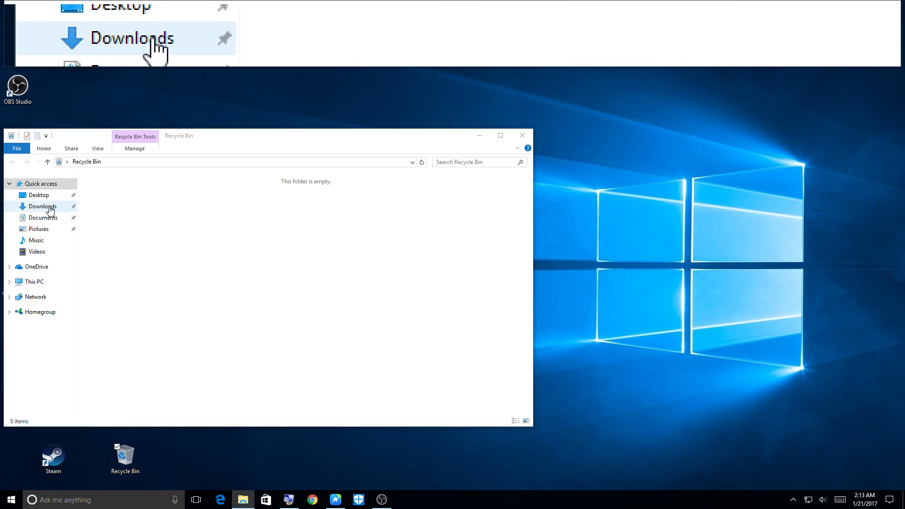
# Step: Open Downloads and delete the 27 installer files, keeping only vcredist_x86
pyautogui.click(50, 210)
pyautogui.scroll(-2, 182, 226)
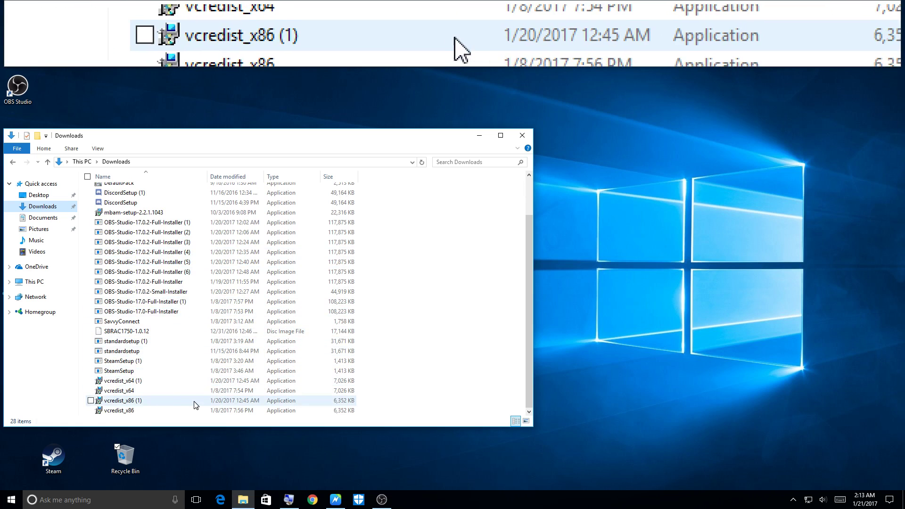
pyautogui.moveTo(173, 414)
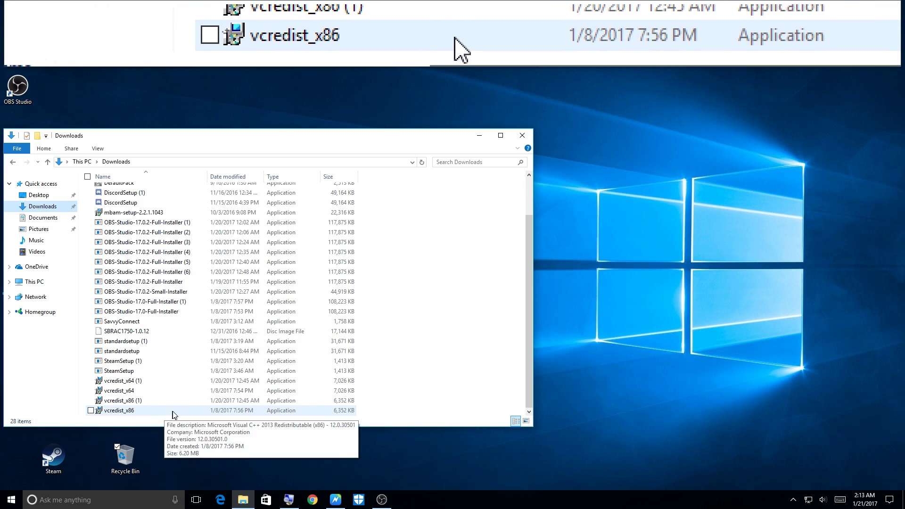
pyautogui.moveTo(190, 397); pyautogui.dragTo(179, 220)
pyautogui.rightClick(179, 220)
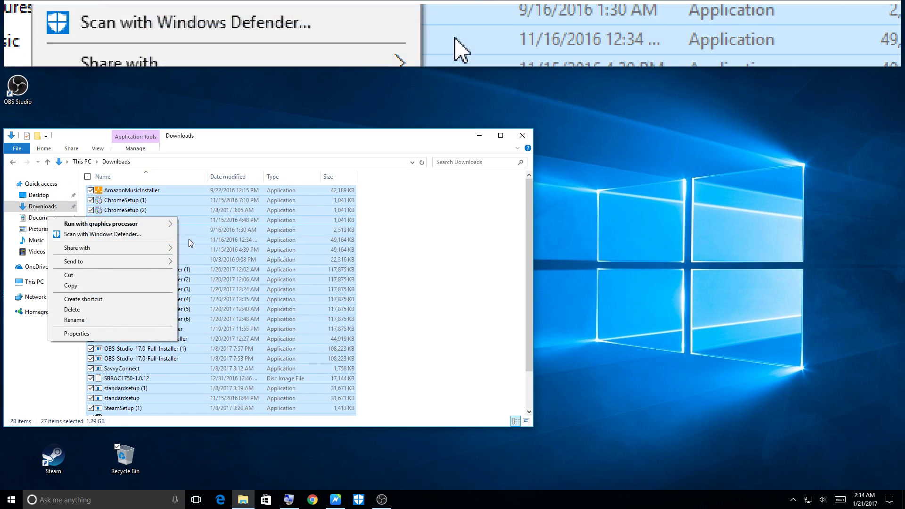
pyautogui.click(79, 311)
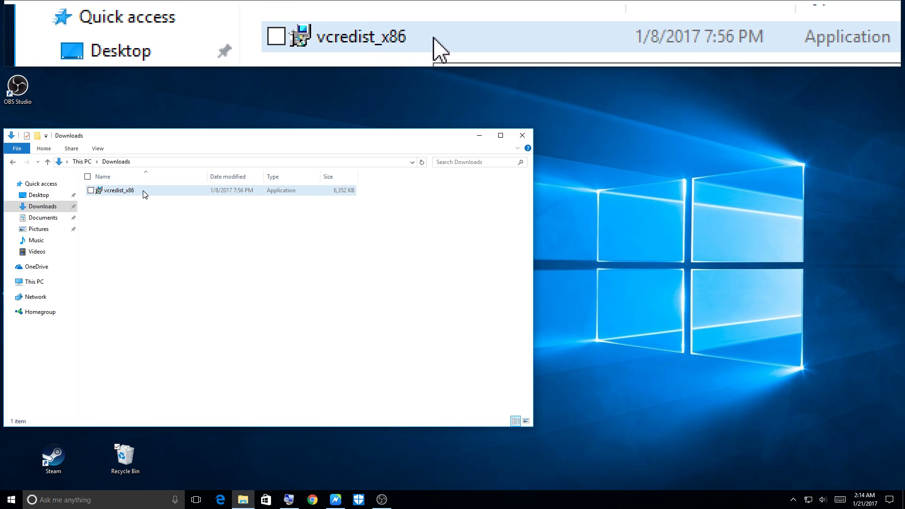
# Step: Look at the Downloads folder's View and Sort by options without changing anything
pyautogui.rightClick(143, 192)
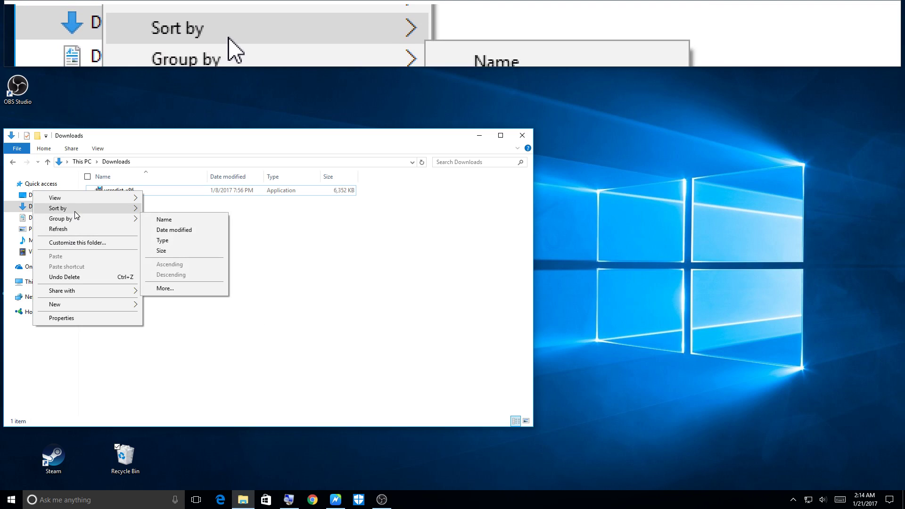
pyautogui.moveTo(71, 198)
pyautogui.click(254, 258)
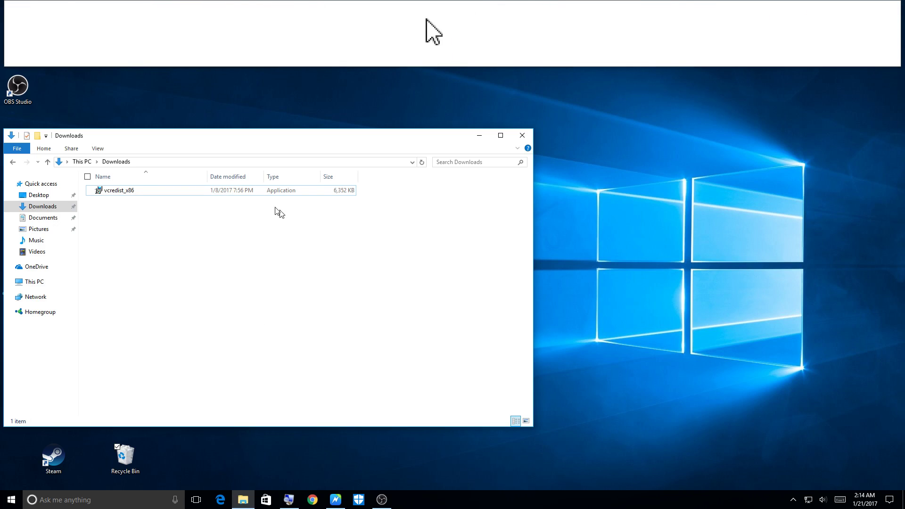
pyautogui.rightClick(155, 189)
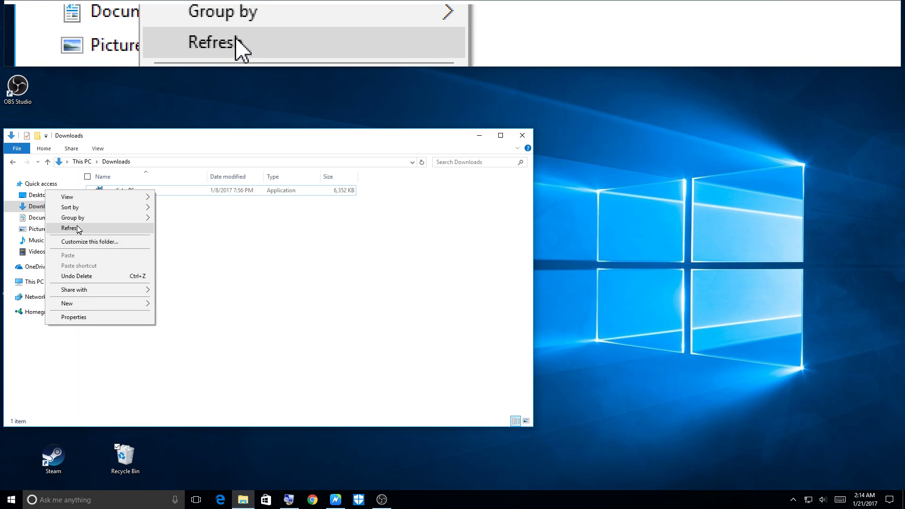
pyautogui.moveTo(81, 198)
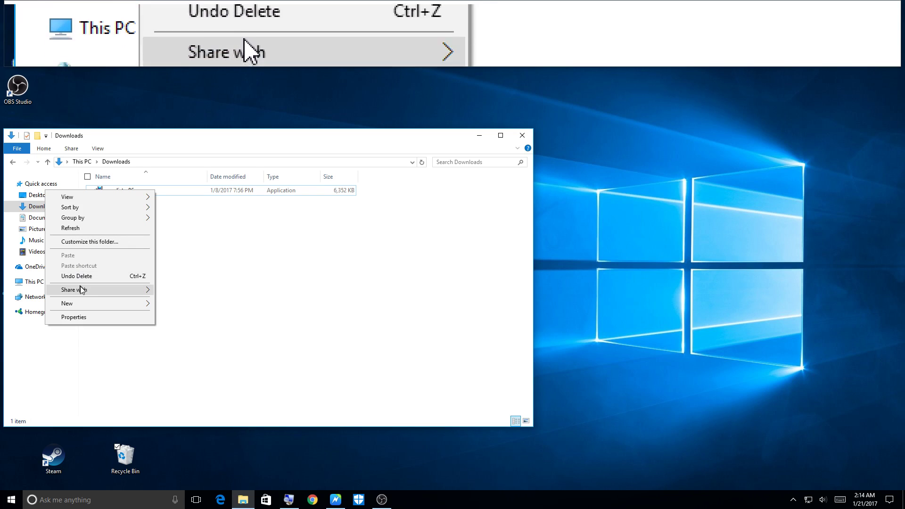
pyautogui.click(329, 257)
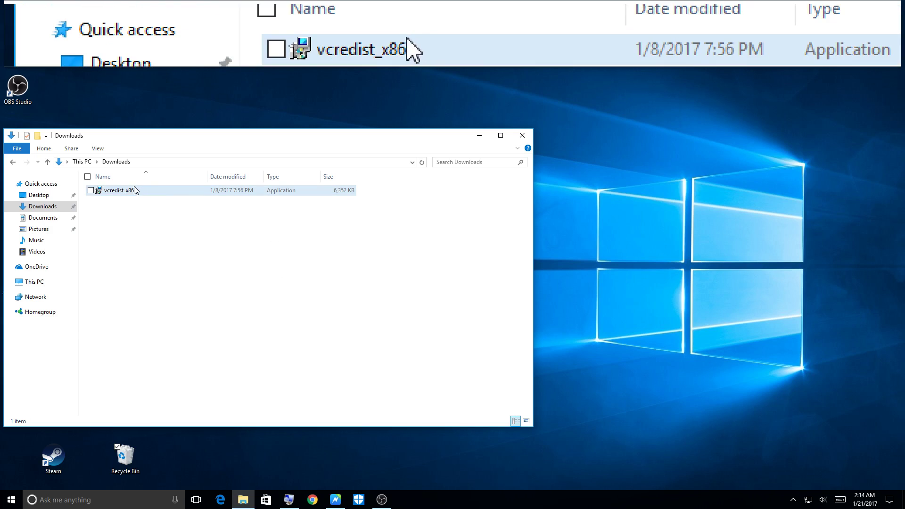
# Step: Delete vcredist_x86 so the Downloads folder is empty
pyautogui.click(155, 191)
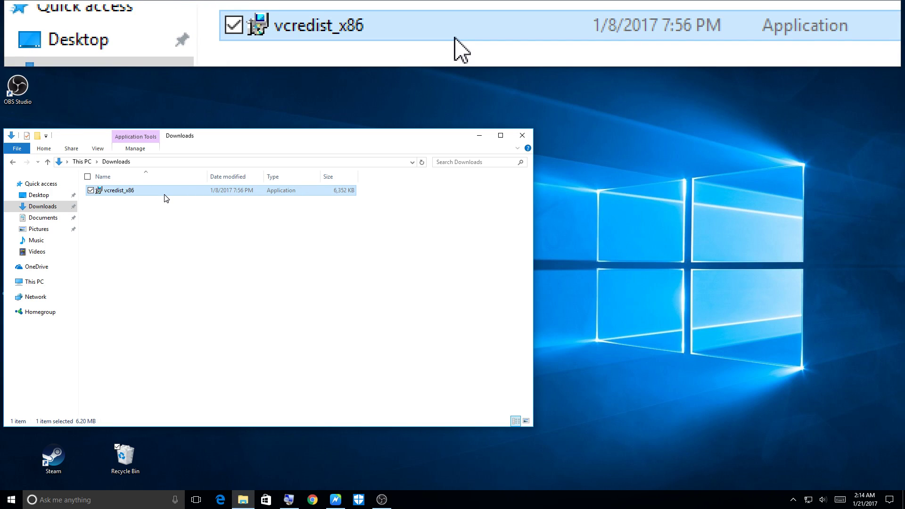
pyautogui.rightClick(168, 194)
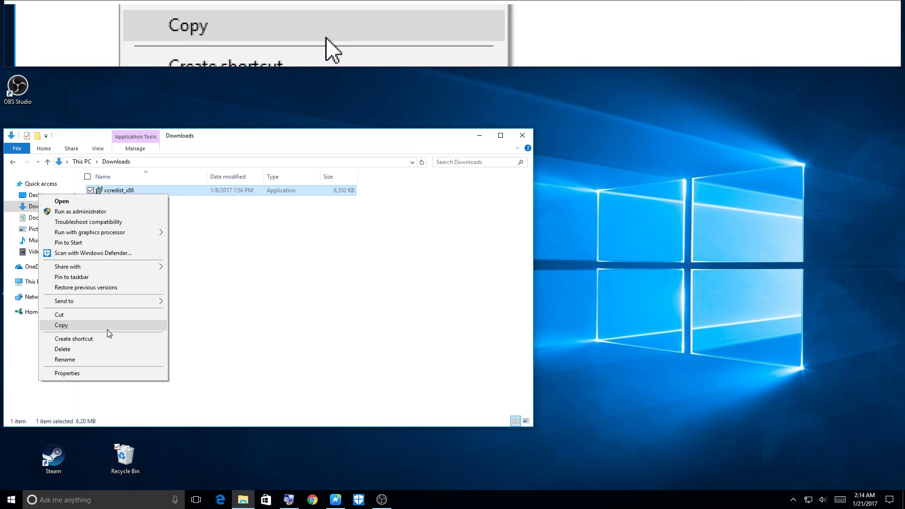
pyautogui.click(63, 349)
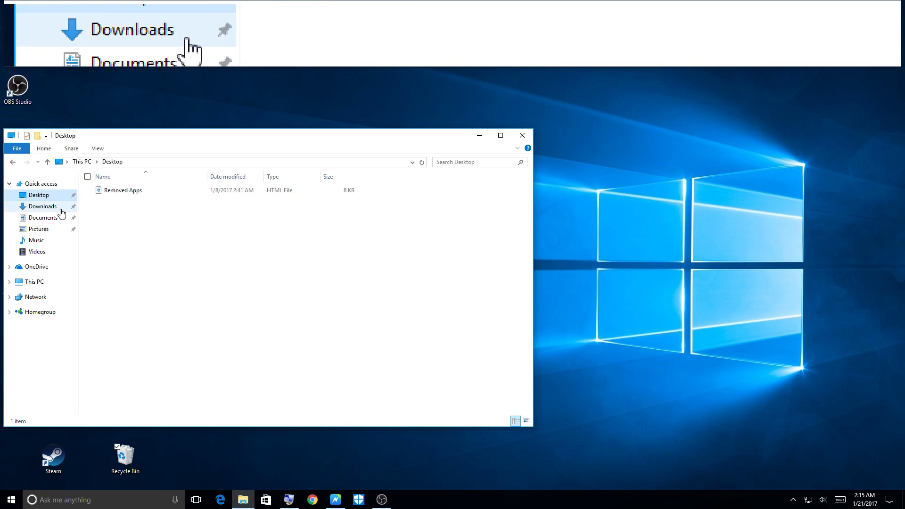
# Step: Browse the Music and Videos folders, then open OneDrive, triggering the Set up OneDrive window
pyautogui.click(44, 246)
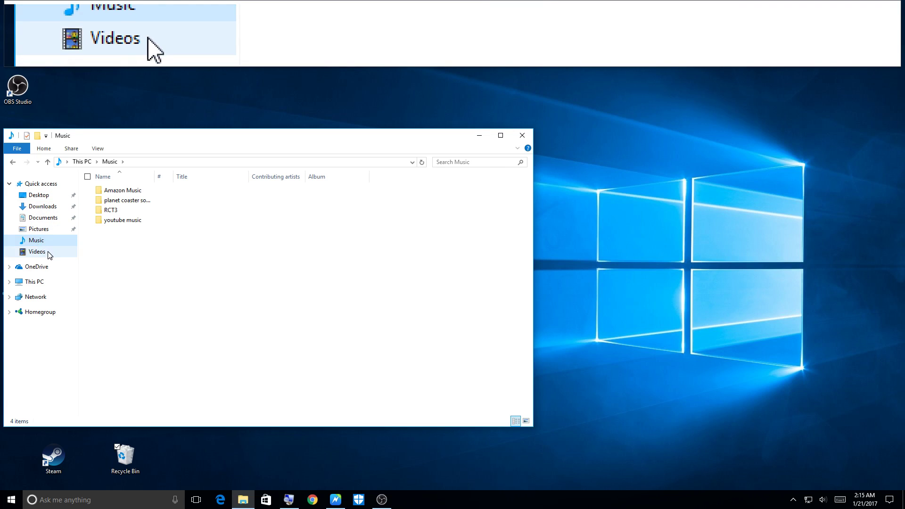
pyautogui.click(50, 255)
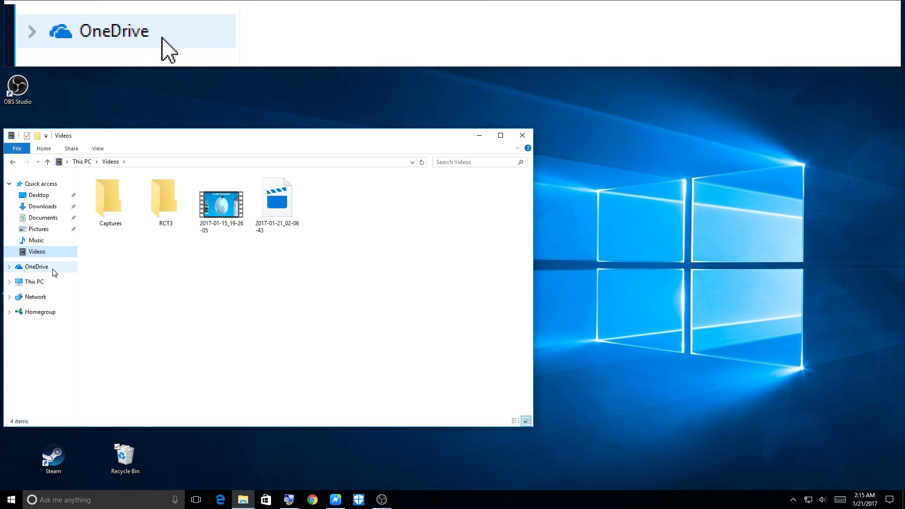
pyautogui.click(37, 267)
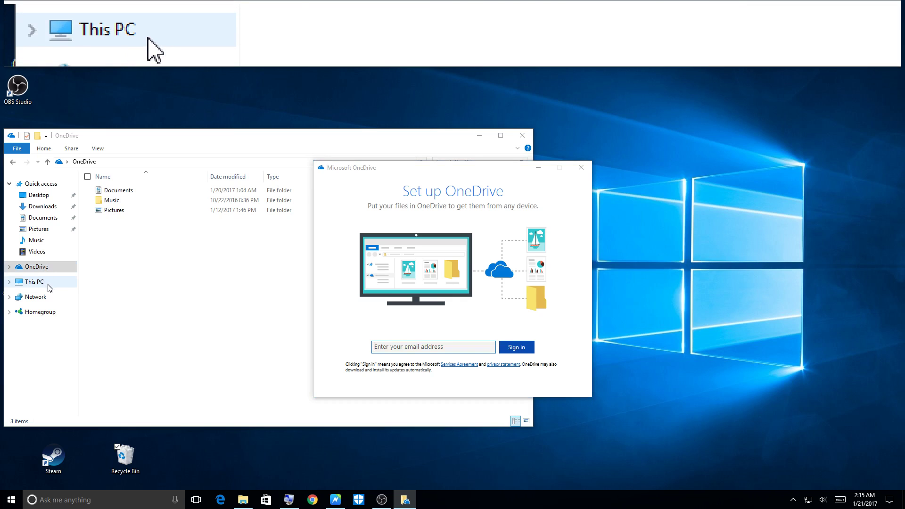
# Step: Open This PC, minimize File Explorer from the taskbar, and close the Set up OneDrive window
pyautogui.click(48, 284)
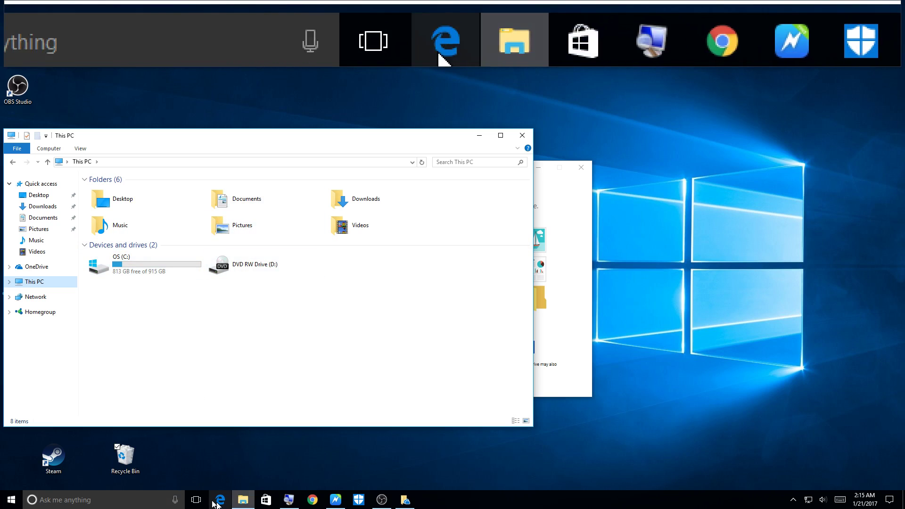
pyautogui.click(247, 507)
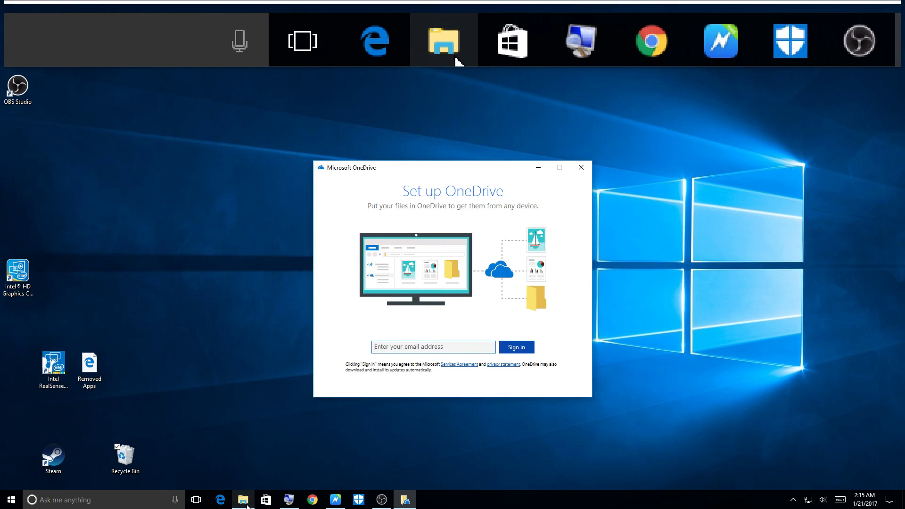
pyautogui.click(247, 507)
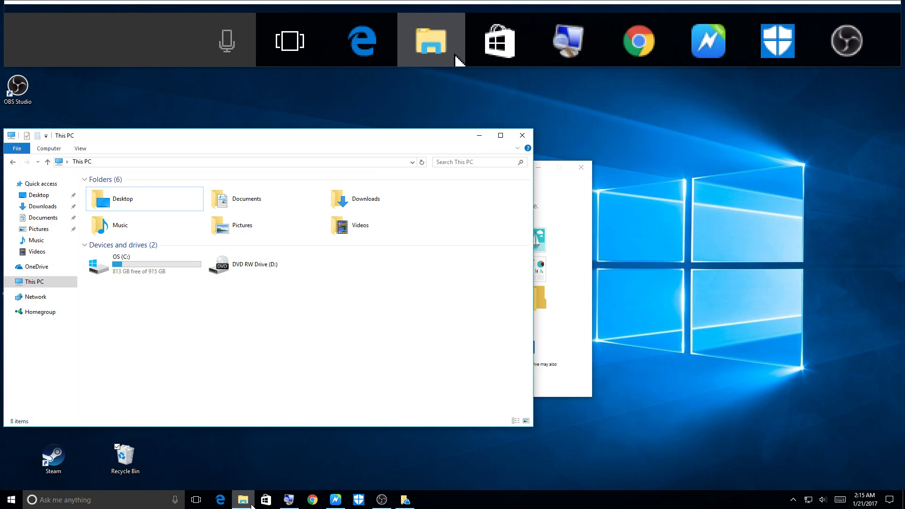
pyautogui.click(247, 506)
pyautogui.click(247, 507)
pyautogui.click(247, 507)
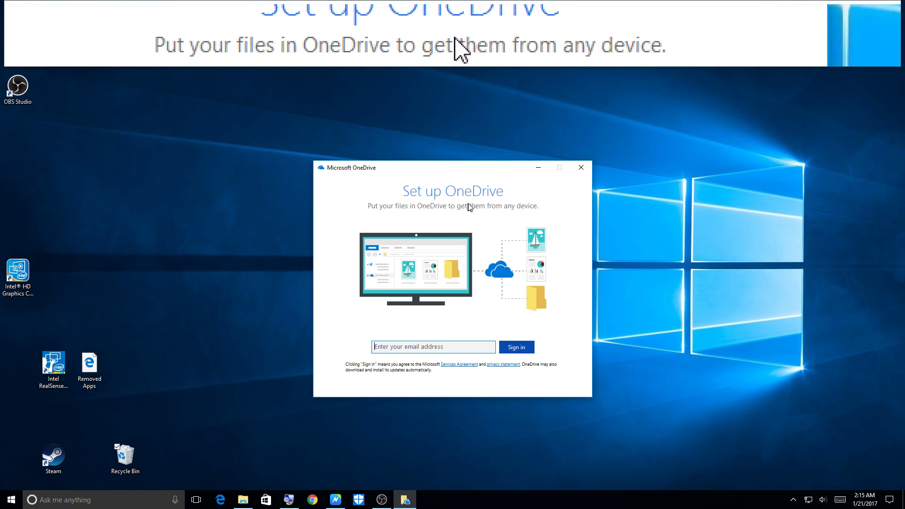
pyautogui.click(581, 169)
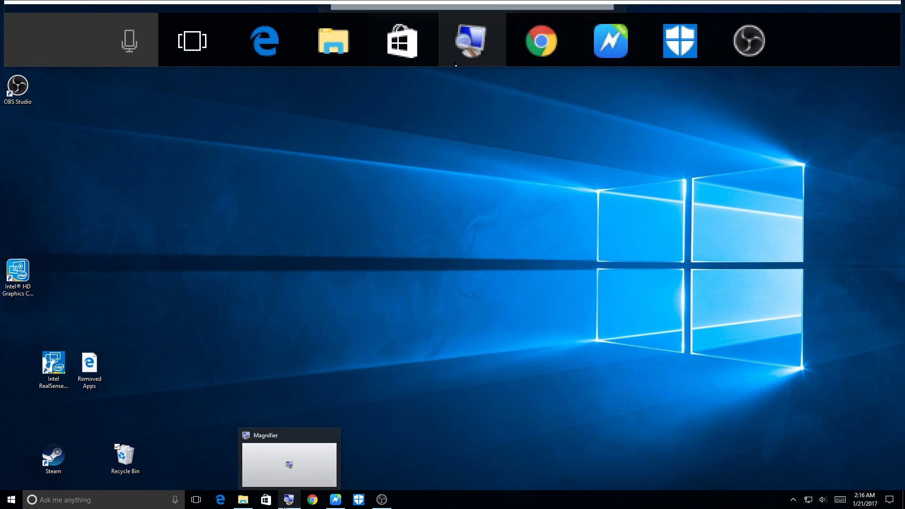
# Step: Restore the OBS Studio window from its taskbar icon
pyautogui.moveTo(382, 500)
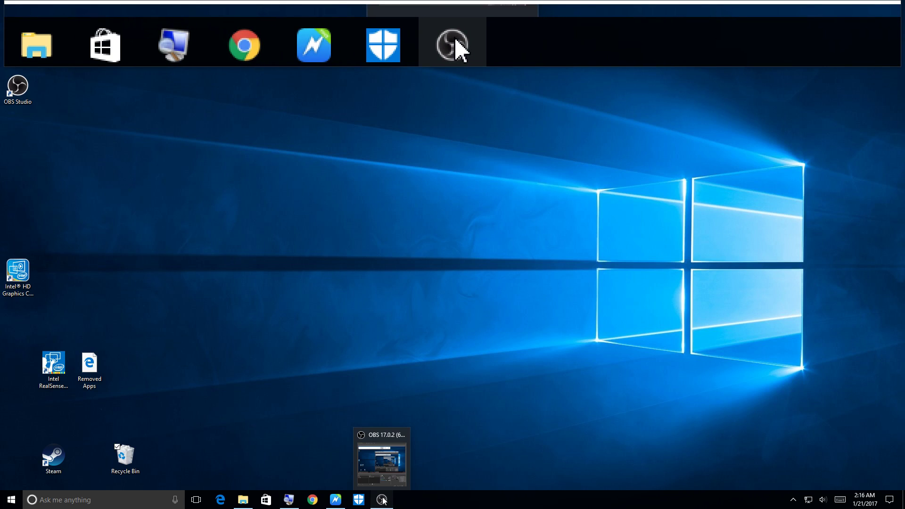
pyautogui.click(382, 499)
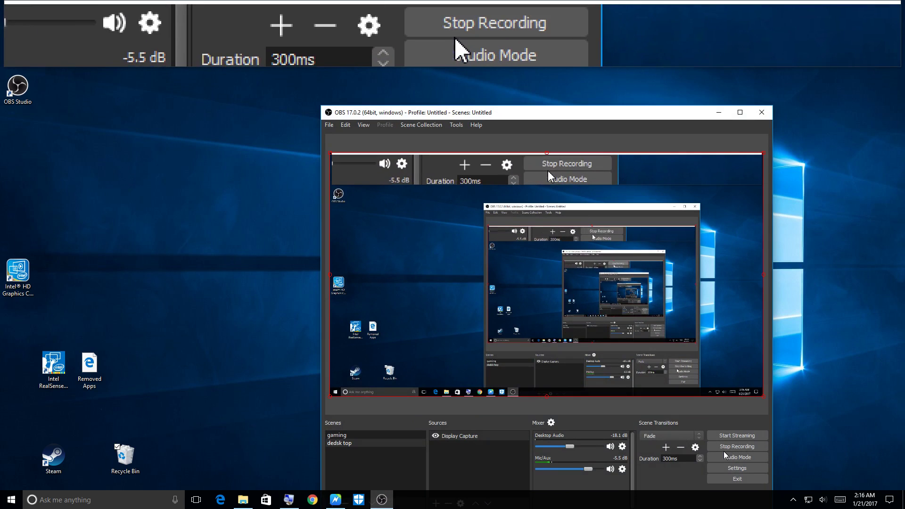